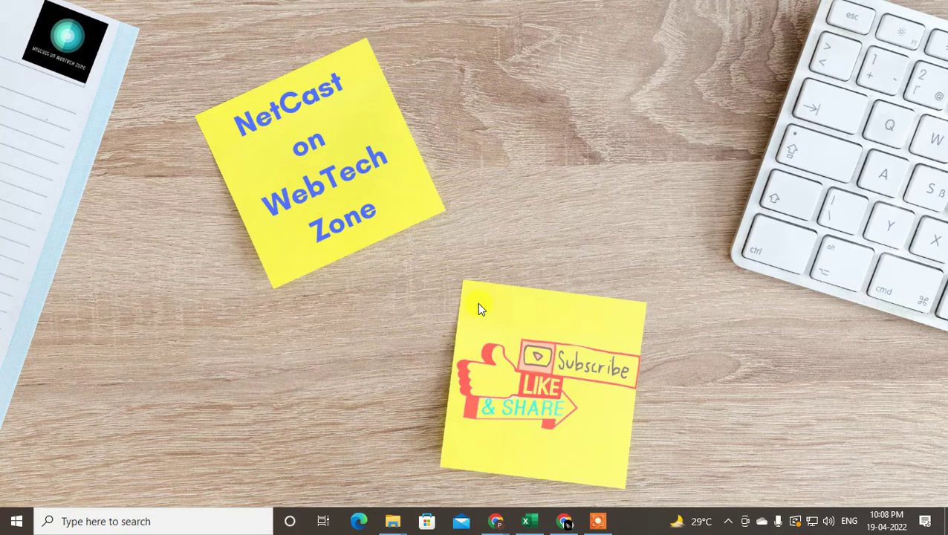
# Step: Refresh the desktop, bring LinkedIn forward, reload the home feed and go to Jobs
pyautogui.rightClick(545, 129)
pyautogui.click(607, 176)
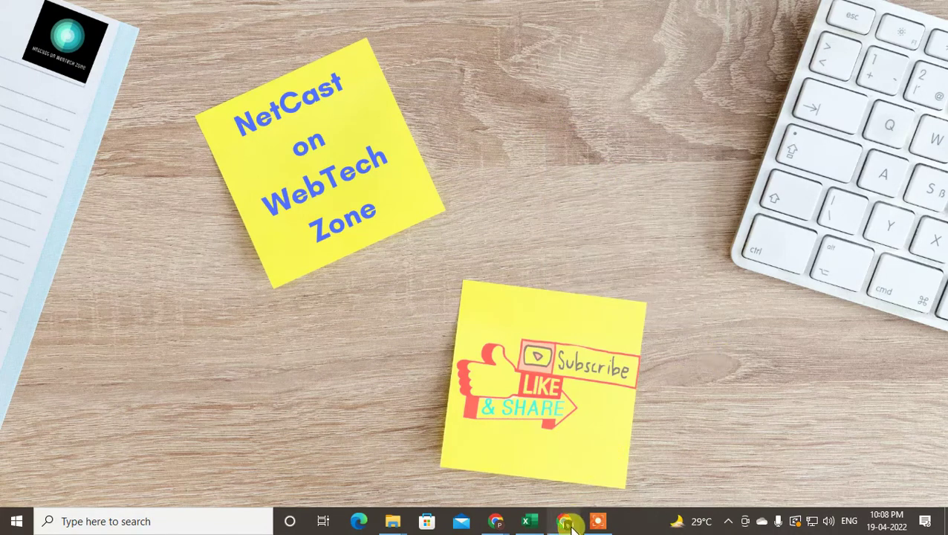
pyautogui.moveTo(567, 520)
pyautogui.click(543, 483)
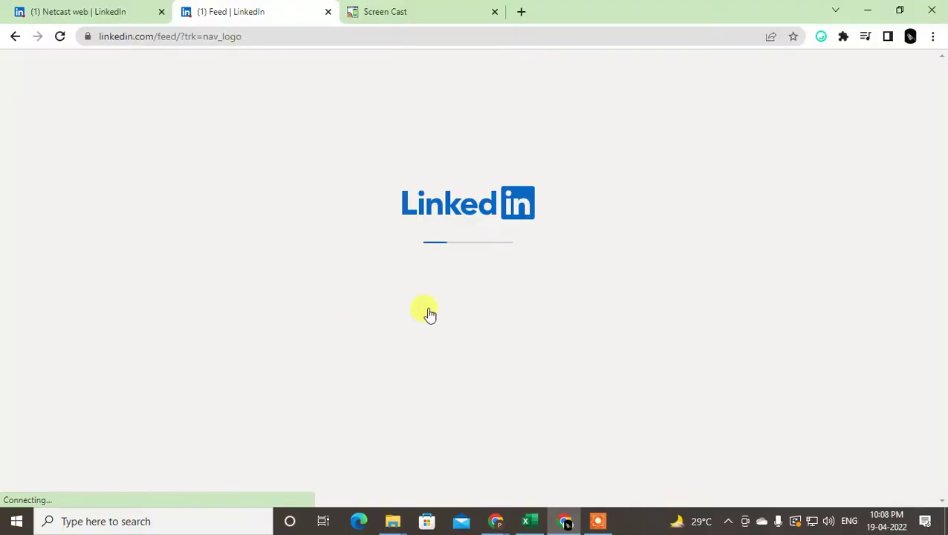
pyautogui.click(93, 68)
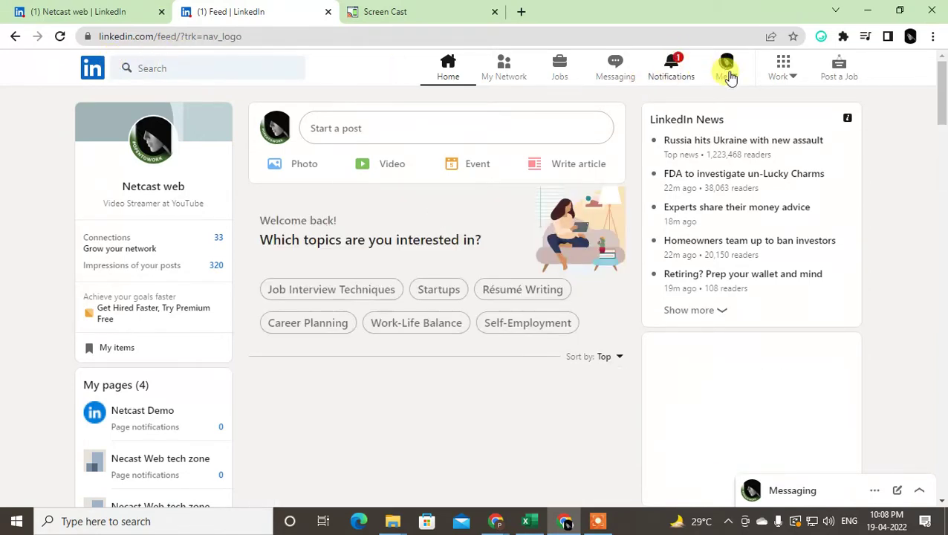
pyautogui.click(561, 71)
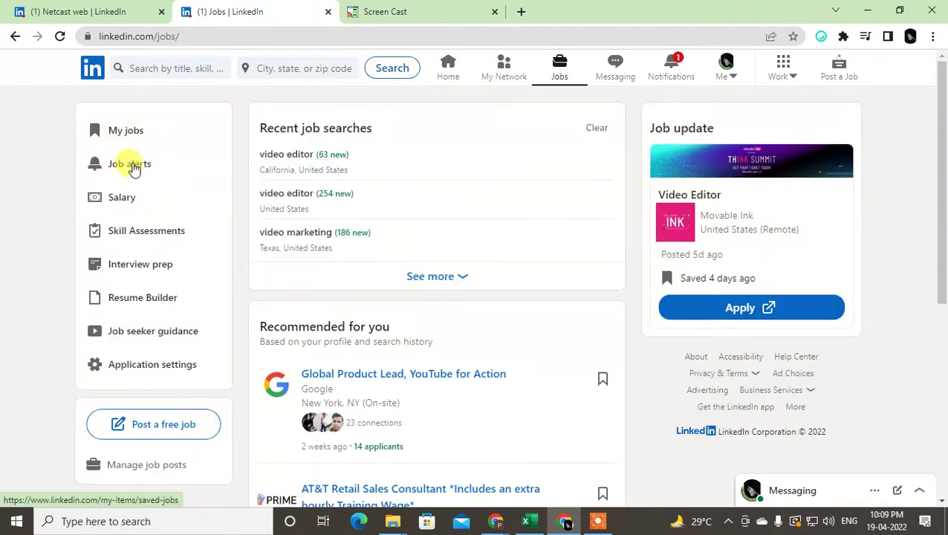
# Step: Open the saved job alerts and delete the California video editor alert
pyautogui.click(133, 165)
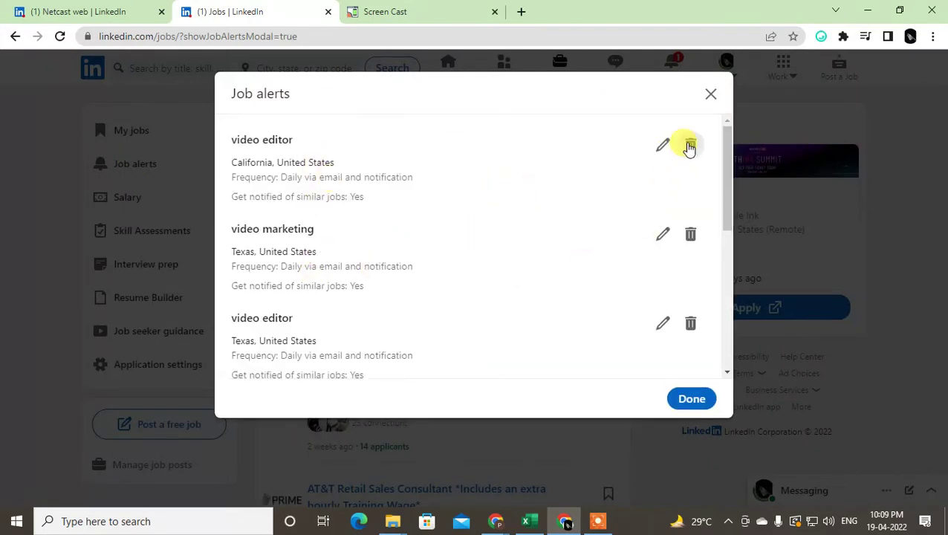
pyautogui.click(691, 151)
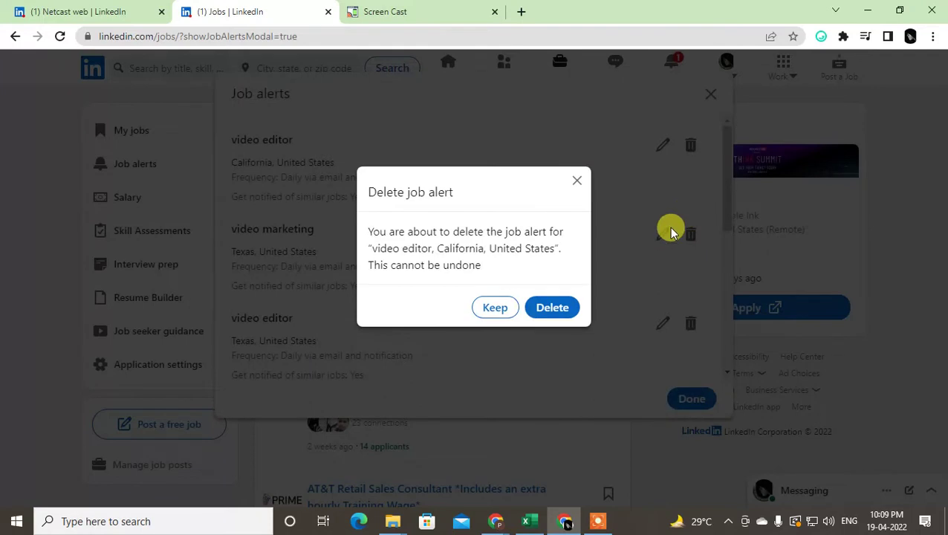
pyautogui.click(550, 309)
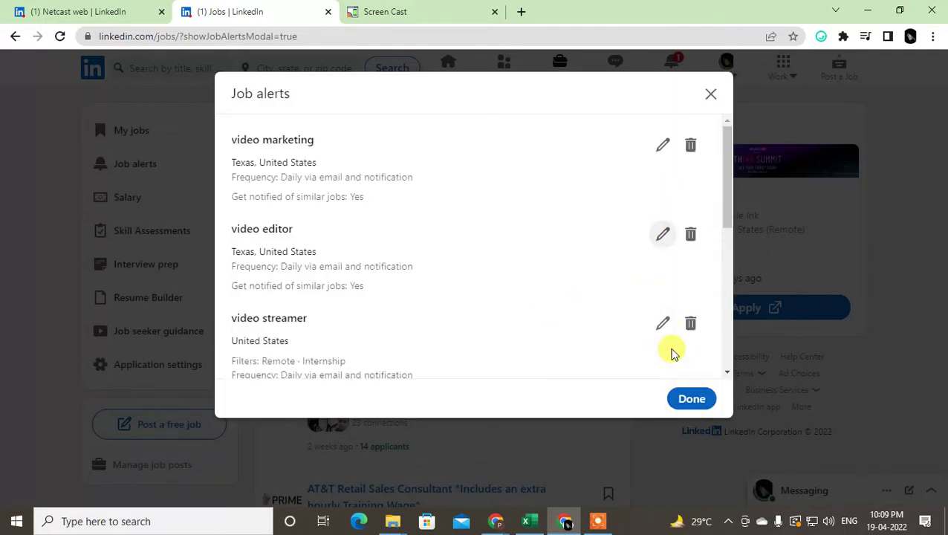
# Step: Switch job recommendations off and close the Job alerts dialog
pyautogui.scroll(-5, 673, 350)
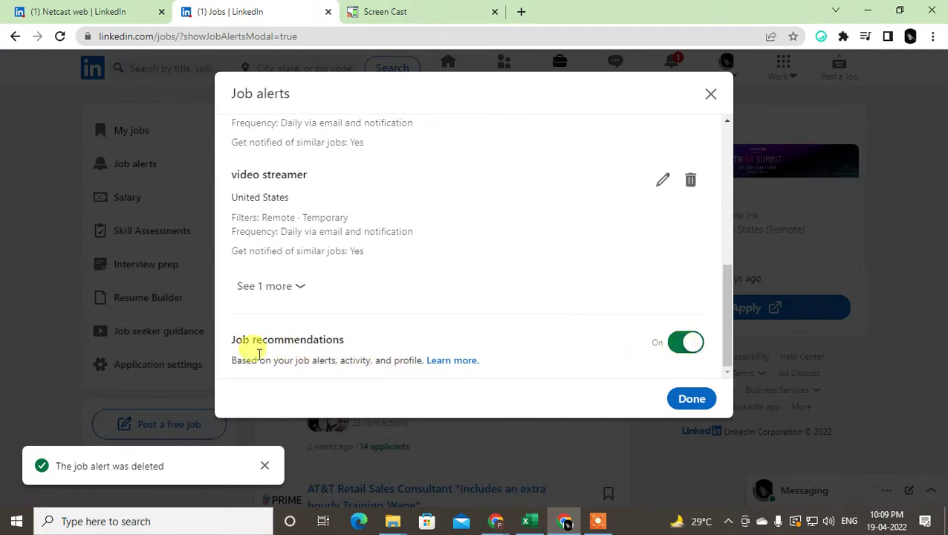
pyautogui.moveTo(230, 349); pyautogui.dragTo(358, 342)
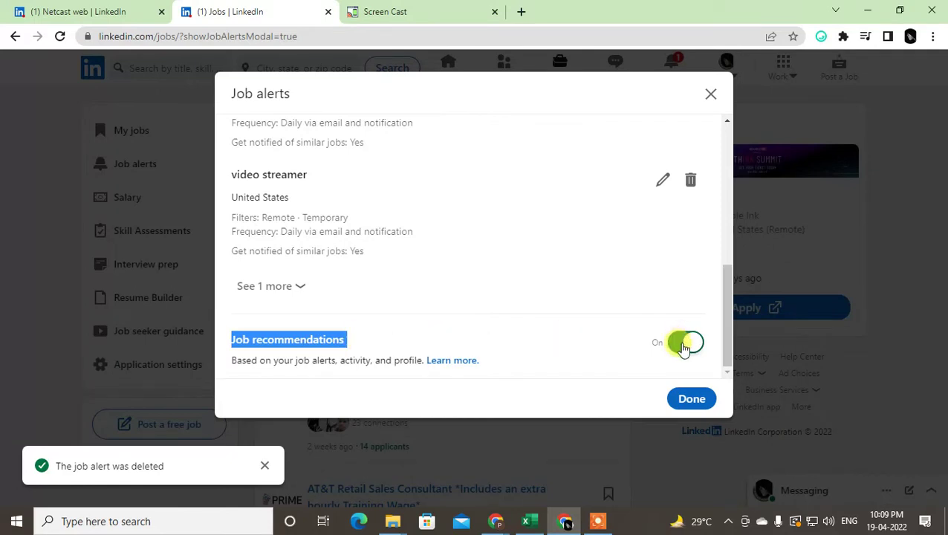
pyautogui.click(685, 344)
pyautogui.scroll(3, 699, 275)
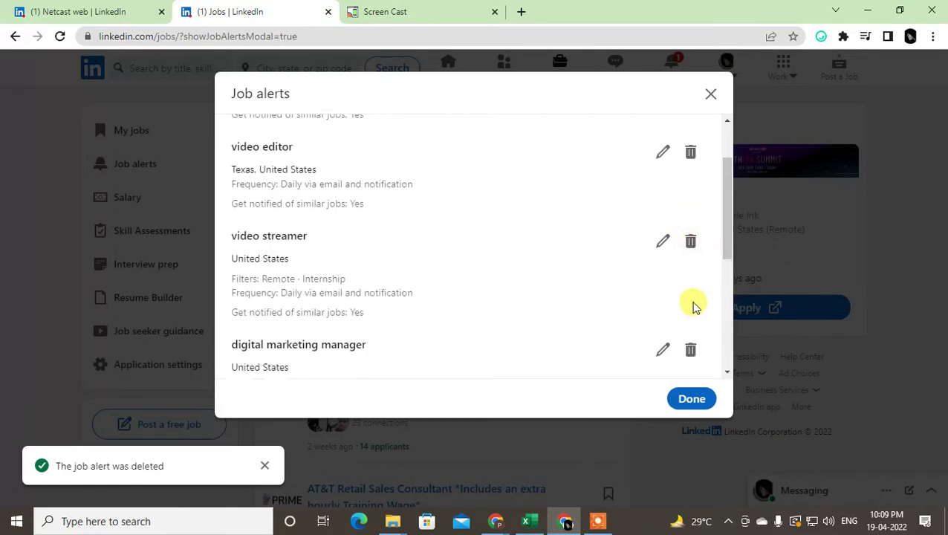
pyautogui.click(710, 95)
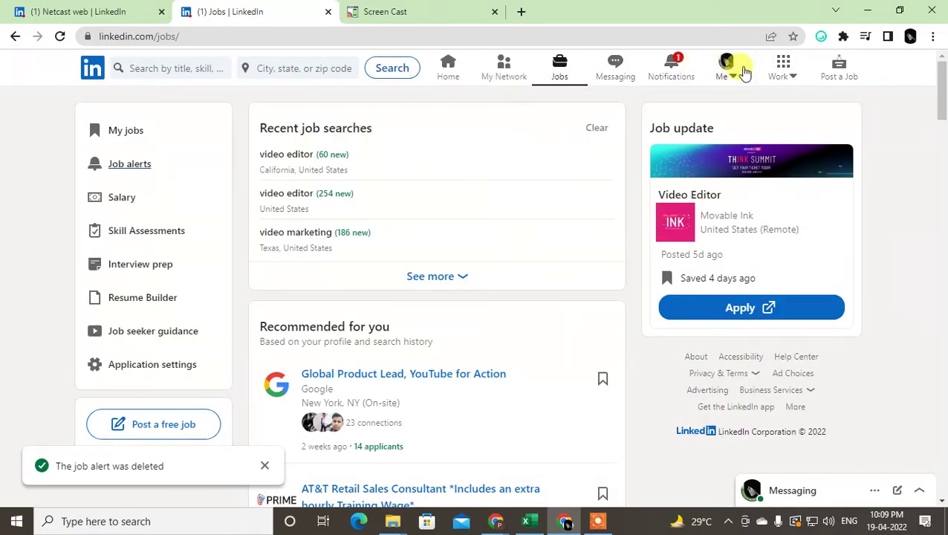
# Step: Go to Settings & Privacy from the Me menu and open Communications
pyautogui.click(730, 74)
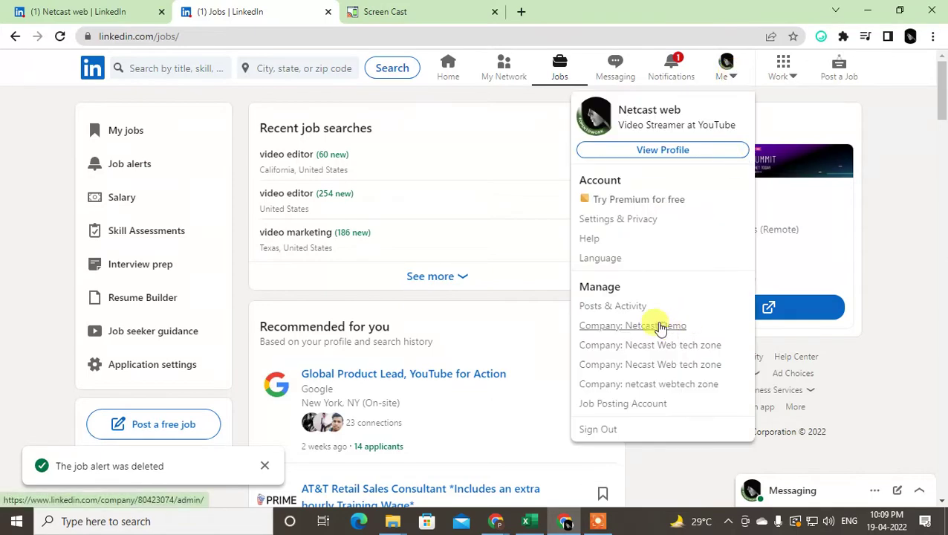
pyautogui.click(627, 222)
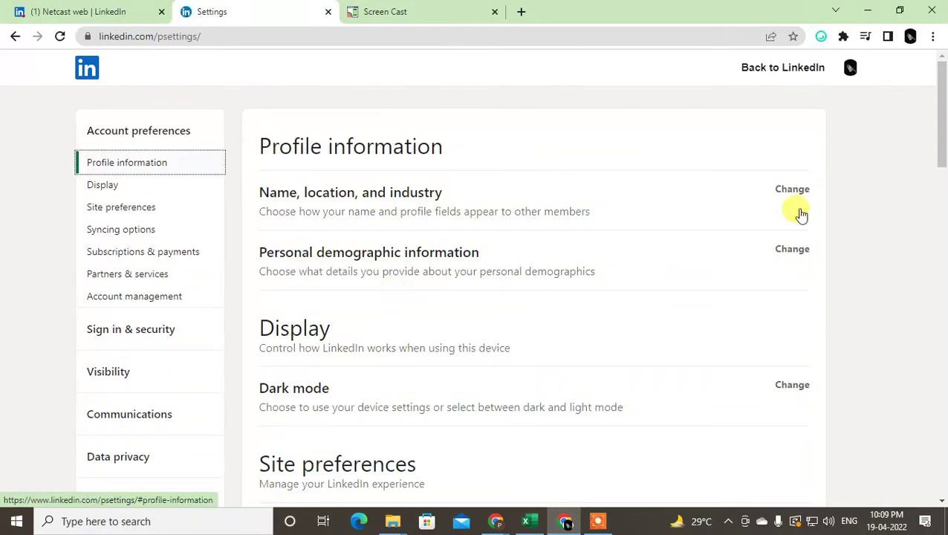
pyautogui.moveTo(938, 112); pyautogui.dragTo(940, 153)
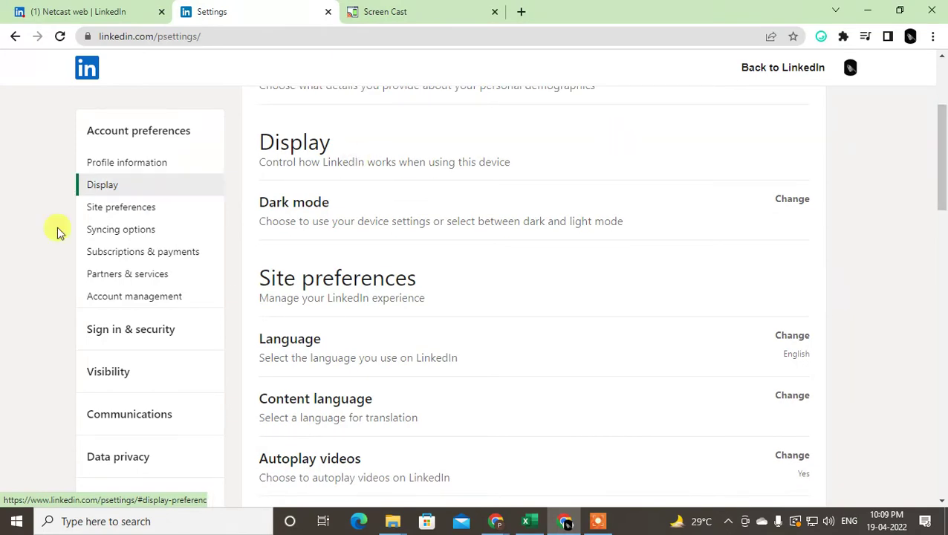
pyautogui.scroll(-1, 182, 269)
pyautogui.scroll(-2, 148, 356)
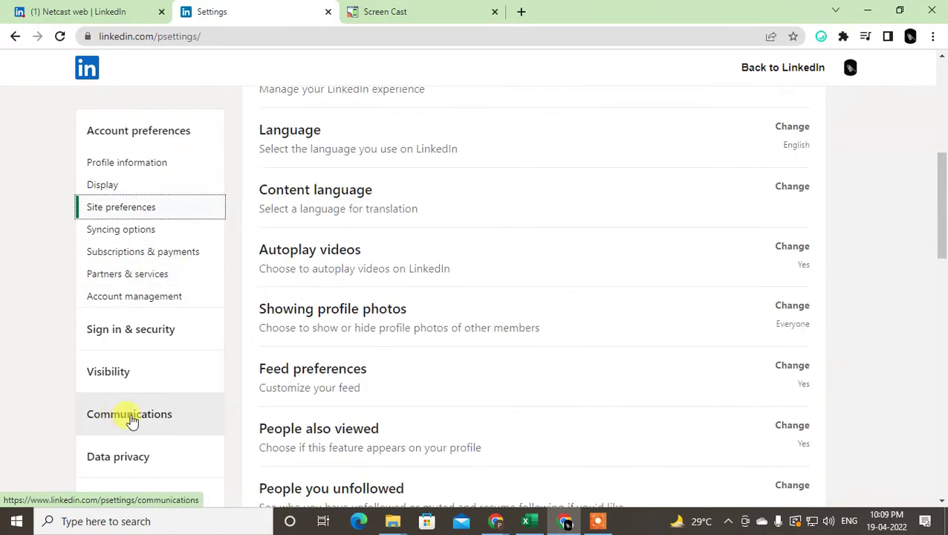
pyautogui.click(132, 417)
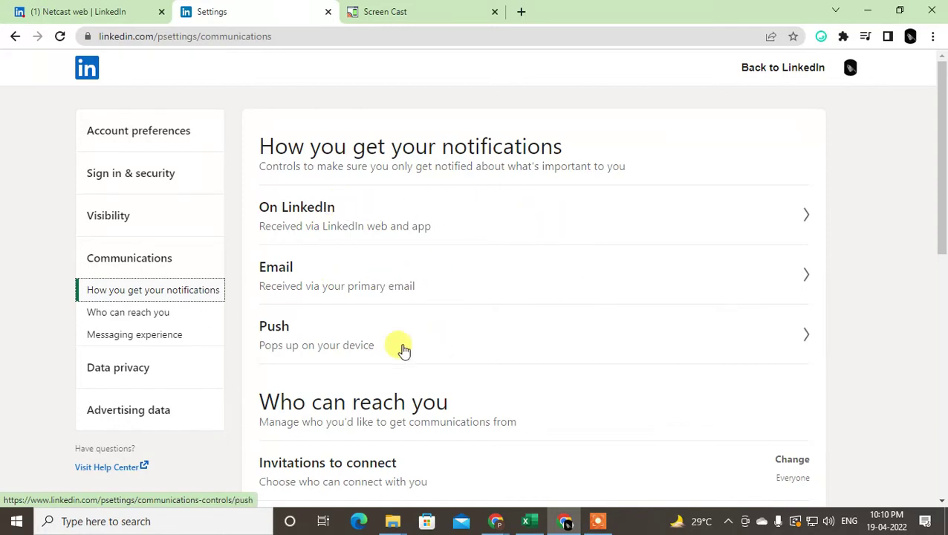
# Step: In Email settings, open the Jobs category and leave Jobs email notifications switched On
pyautogui.click(471, 276)
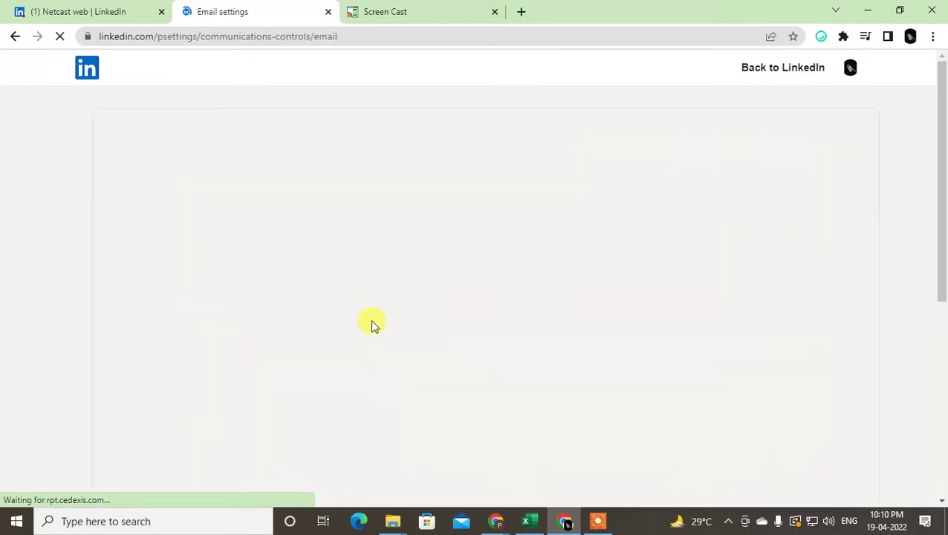
pyautogui.scroll(-1, 446, 319)
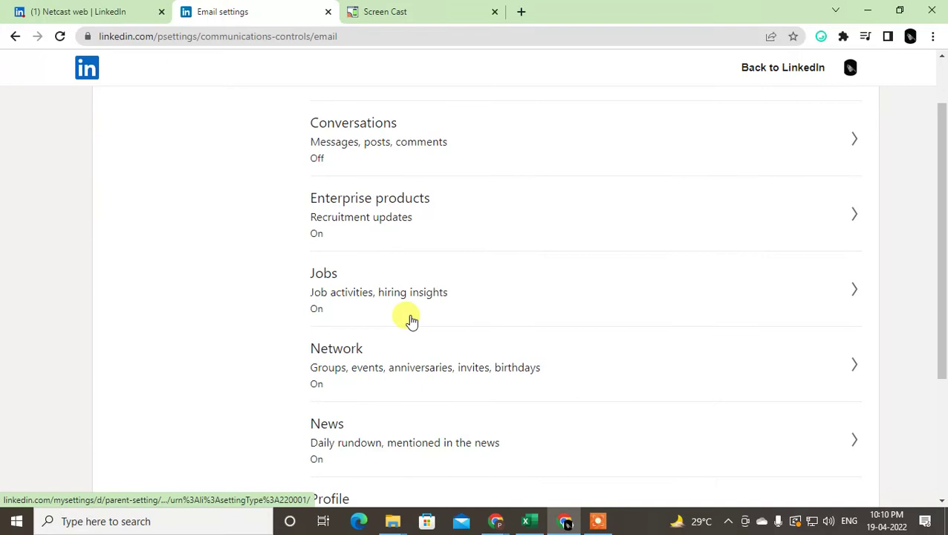
pyautogui.click(360, 288)
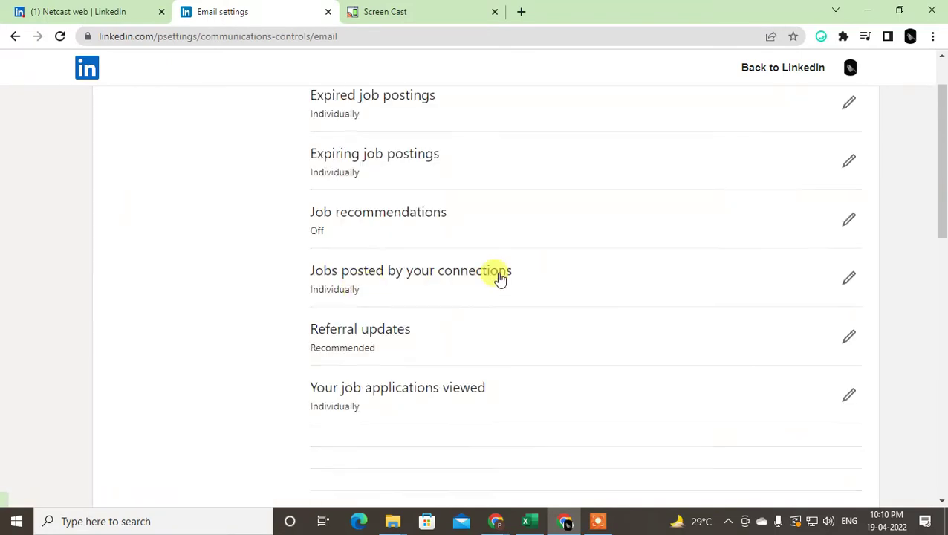
pyautogui.click(844, 148)
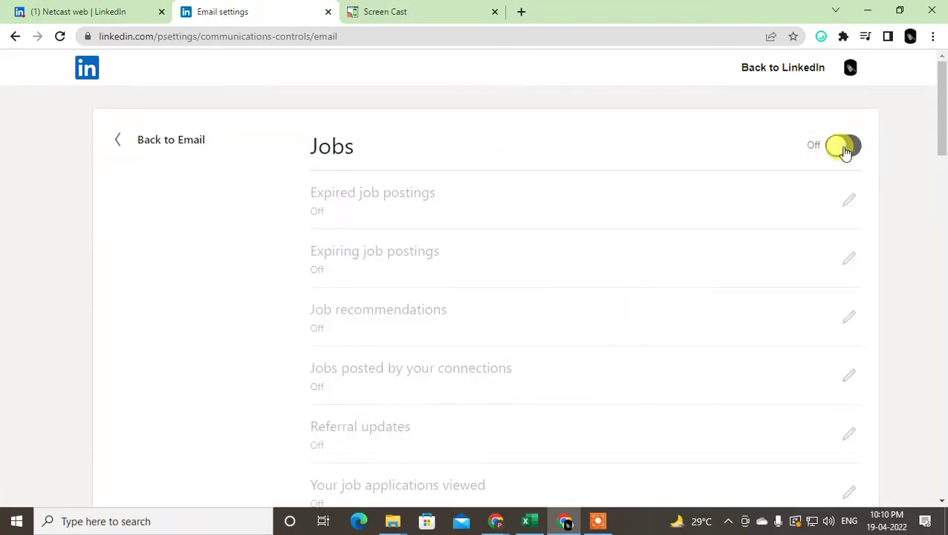
pyautogui.scroll(-6, 434, 353)
pyautogui.scroll(4, 435, 354)
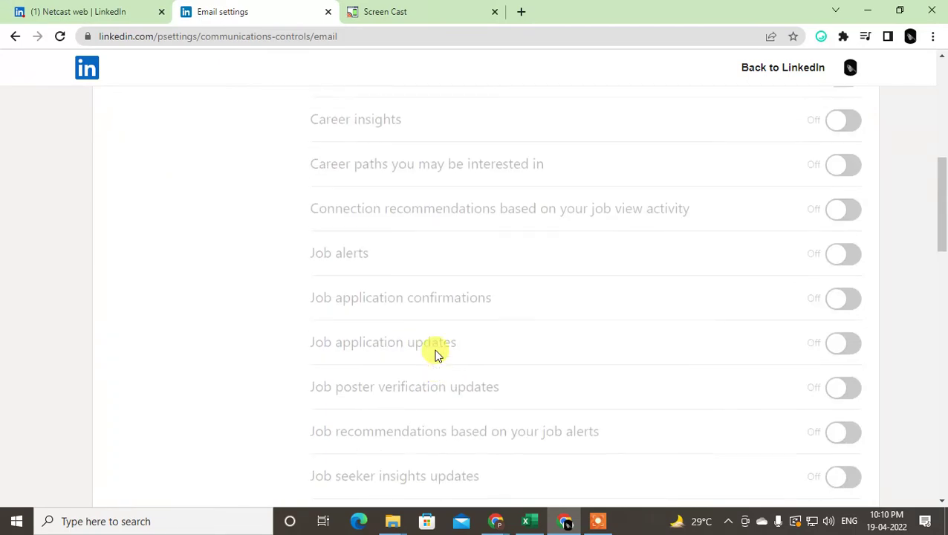
pyautogui.scroll(-12, 448, 355)
pyautogui.scroll(10, 449, 355)
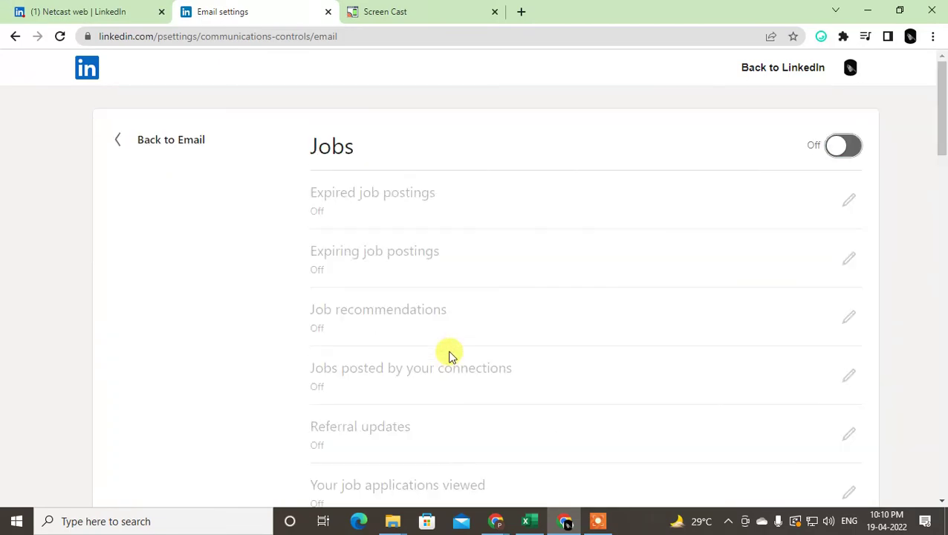
pyautogui.scroll(-10, 449, 355)
pyautogui.scroll(10, 525, 344)
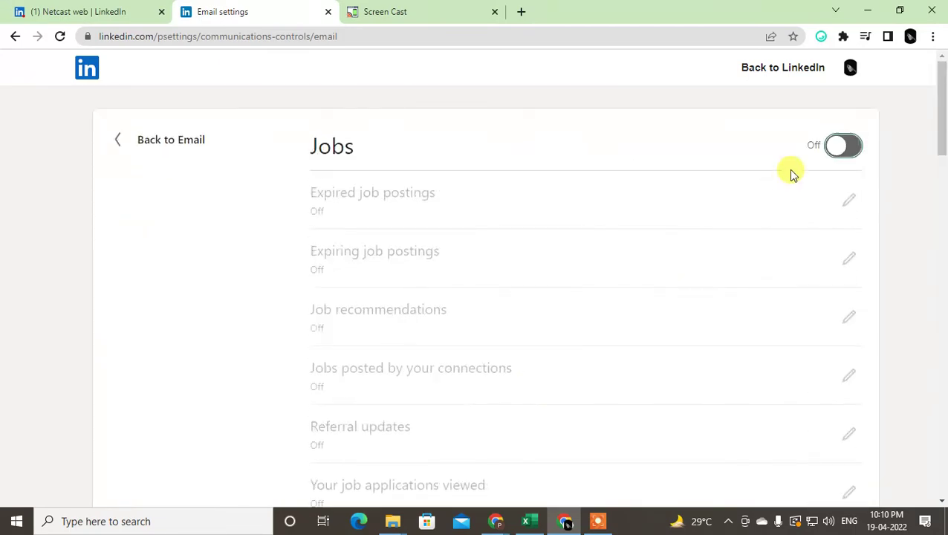
pyautogui.click(838, 146)
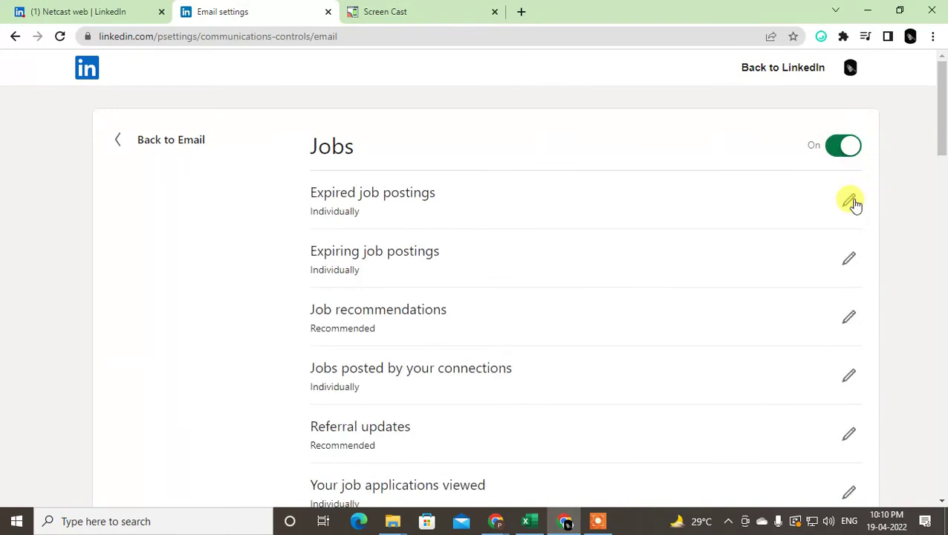
# Step: Set the Expired job postings email frequency to Off
pyautogui.click(851, 201)
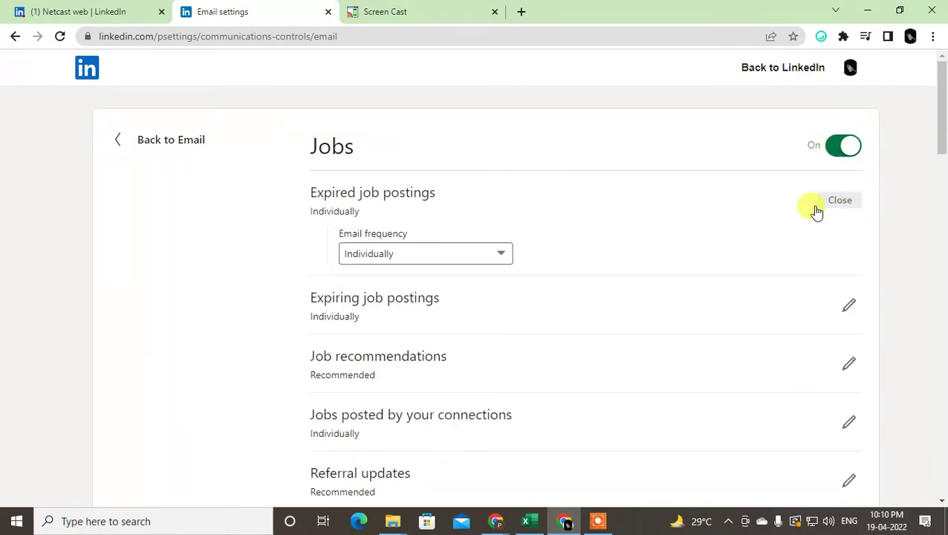
pyautogui.click(444, 256)
pyautogui.click(368, 287)
pyautogui.click(383, 256)
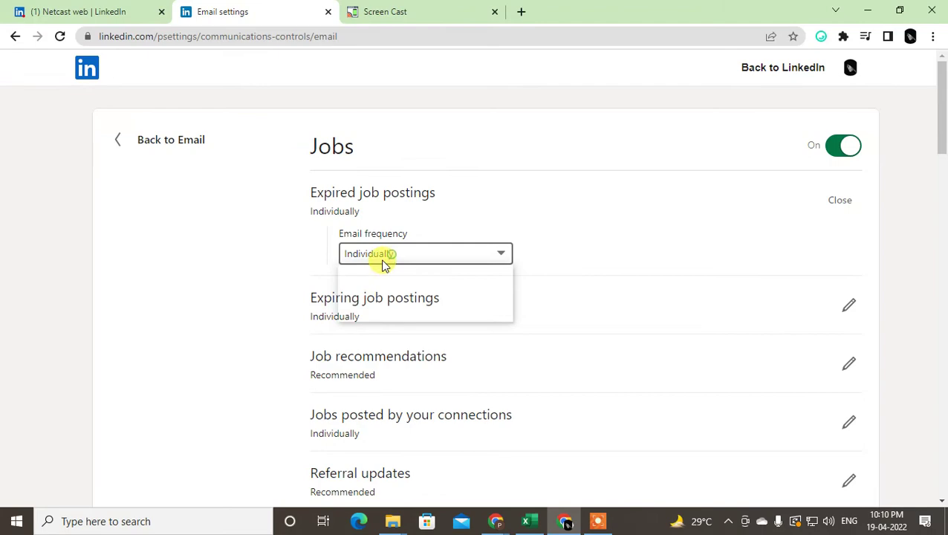
pyautogui.click(367, 273)
pyautogui.scroll(-1, 500, 301)
pyautogui.scroll(-20, 500, 301)
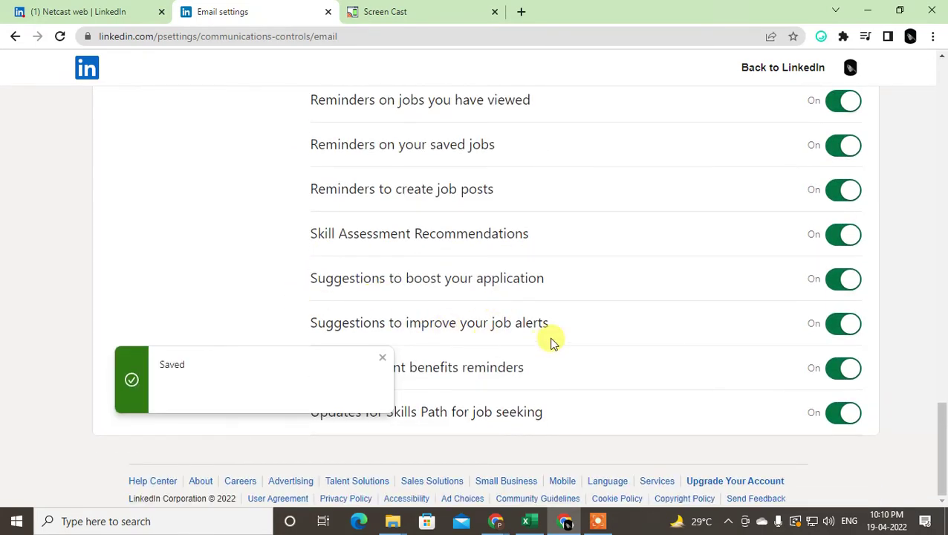
pyautogui.scroll(20, 809, 352)
pyautogui.scroll(-9, 807, 352)
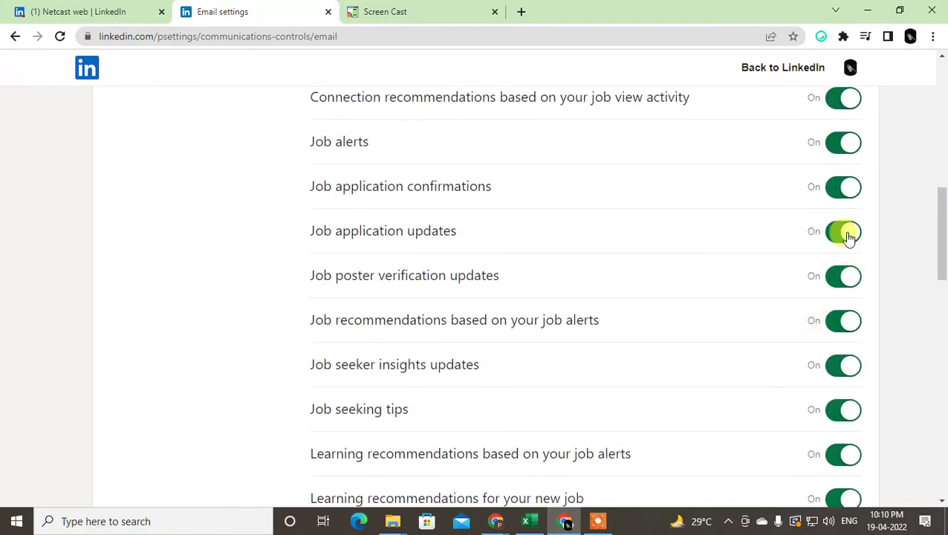
pyautogui.scroll(9, 825, 239)
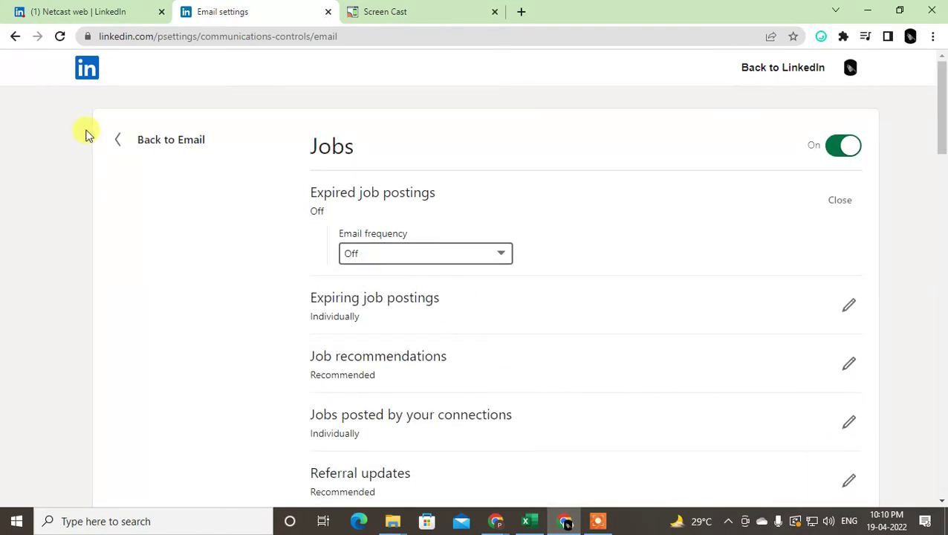
# Step: Back out to Email settings, view Push notification settings, then return to the profile page
pyautogui.click(110, 139)
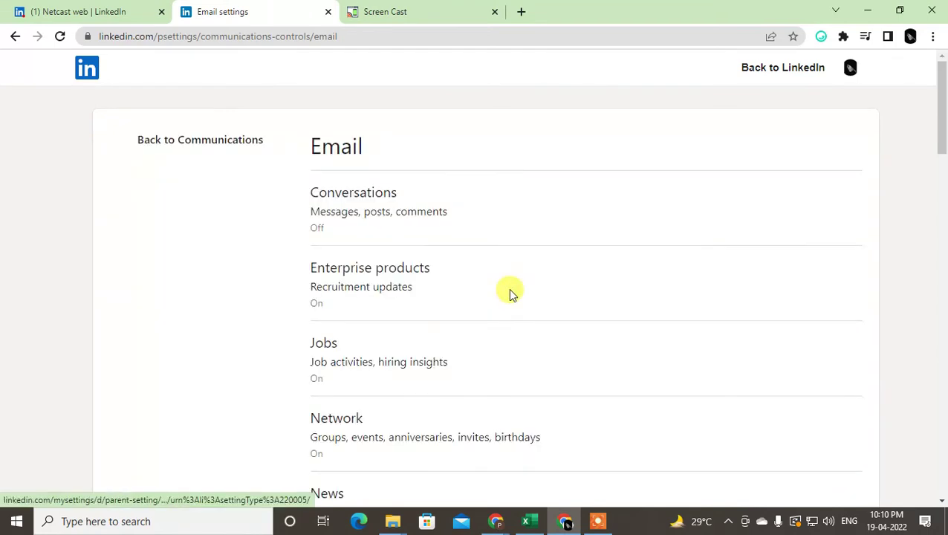
pyautogui.scroll(-2, 515, 322)
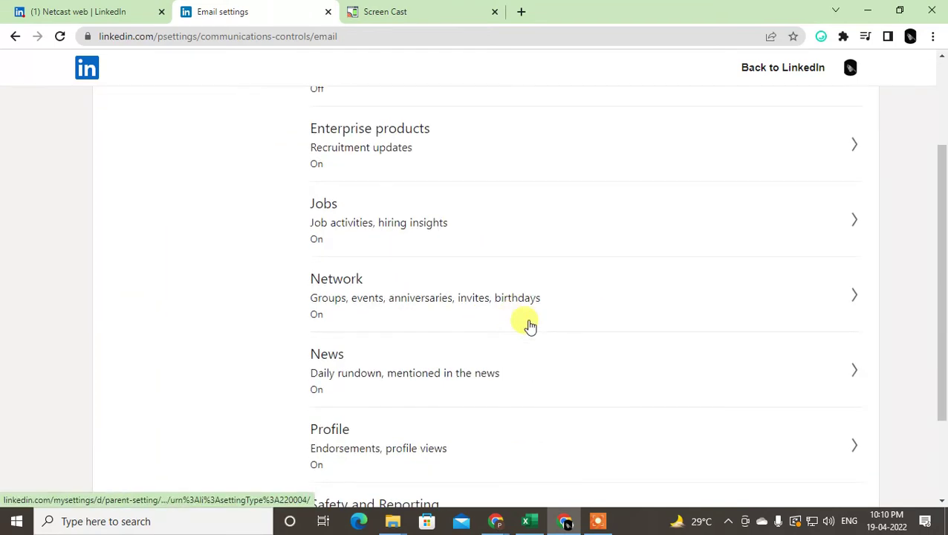
pyautogui.scroll(2, 530, 326)
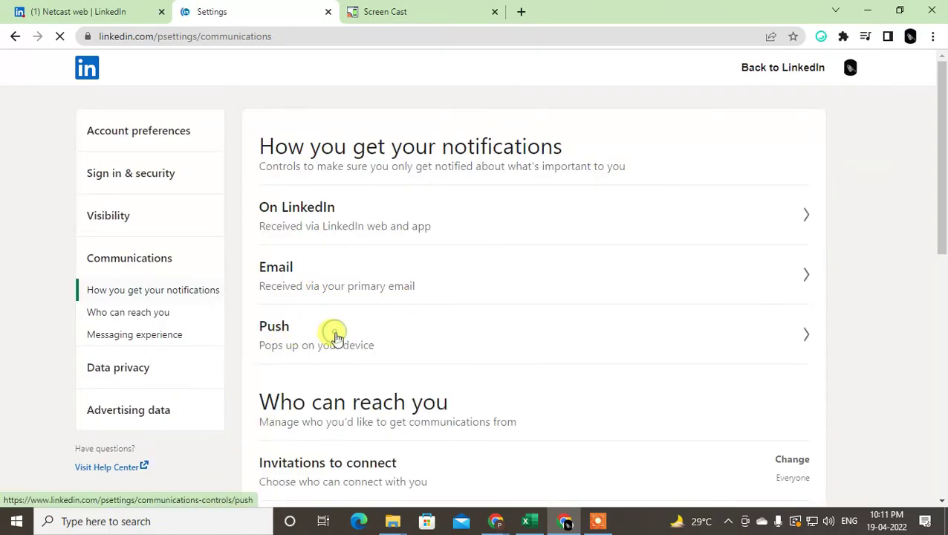
pyautogui.click(335, 336)
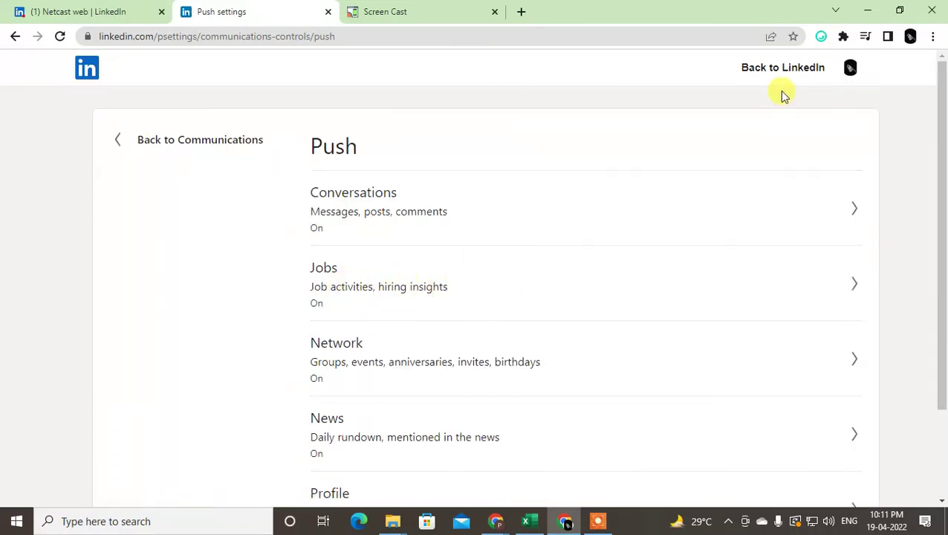
pyautogui.click(96, 8)
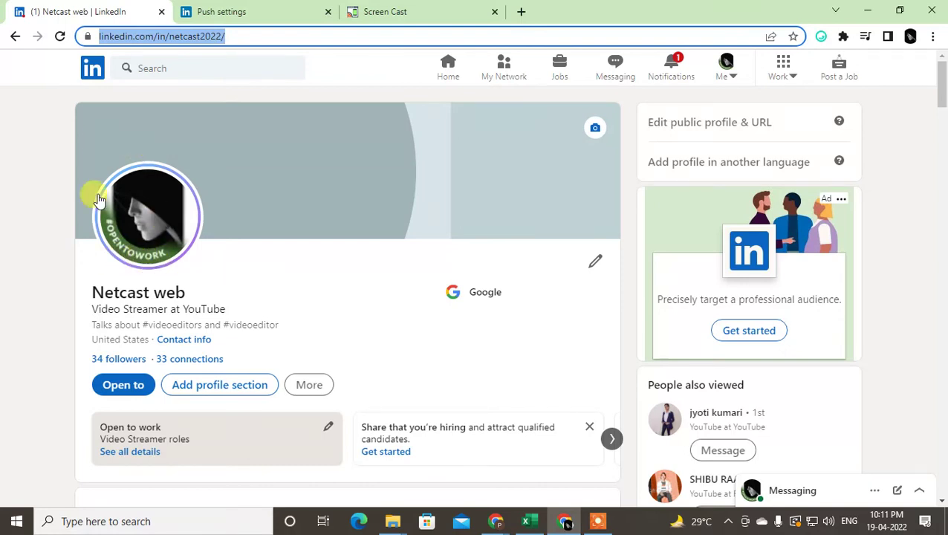
# Step: Scroll the profile and page through the suggestion cards back to the Open to work card
pyautogui.scroll(-2, 145, 256)
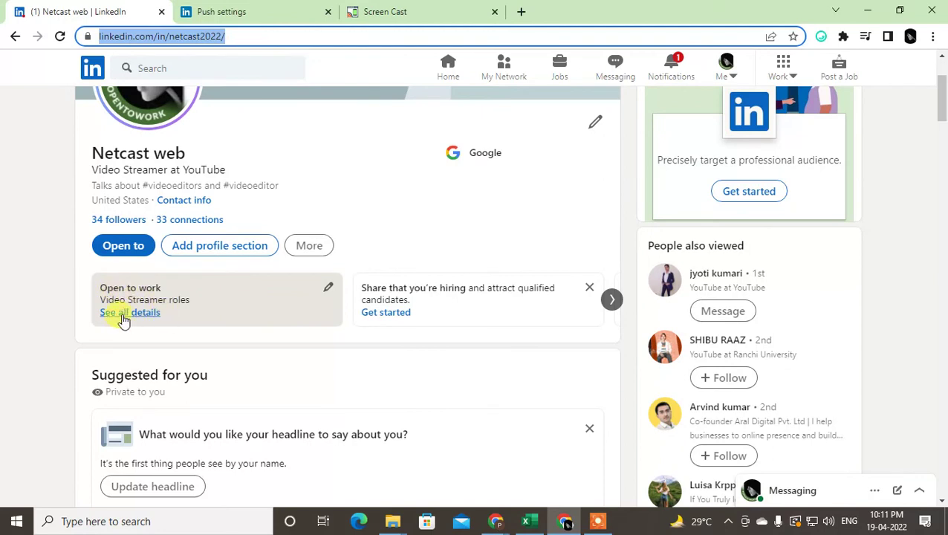
pyautogui.click(612, 299)
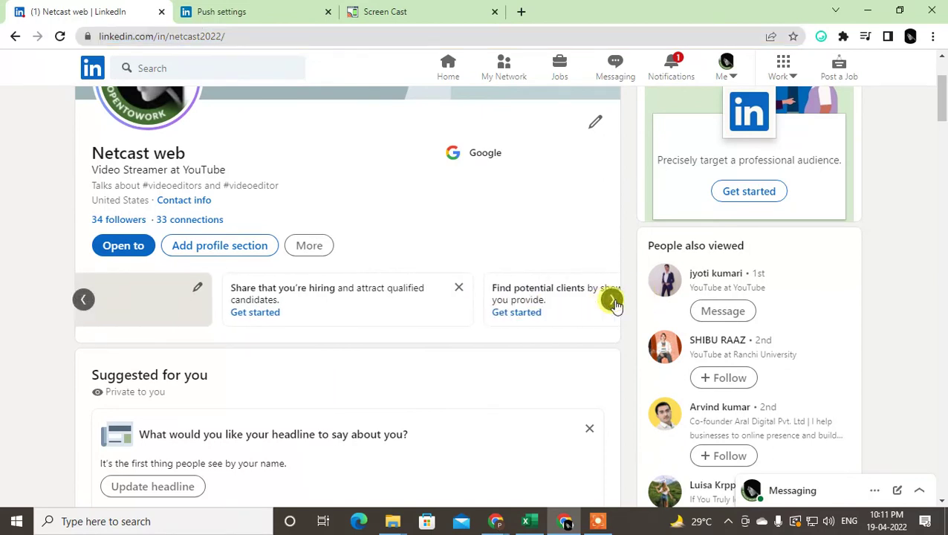
pyautogui.click(84, 298)
pyautogui.doubleClick(85, 299)
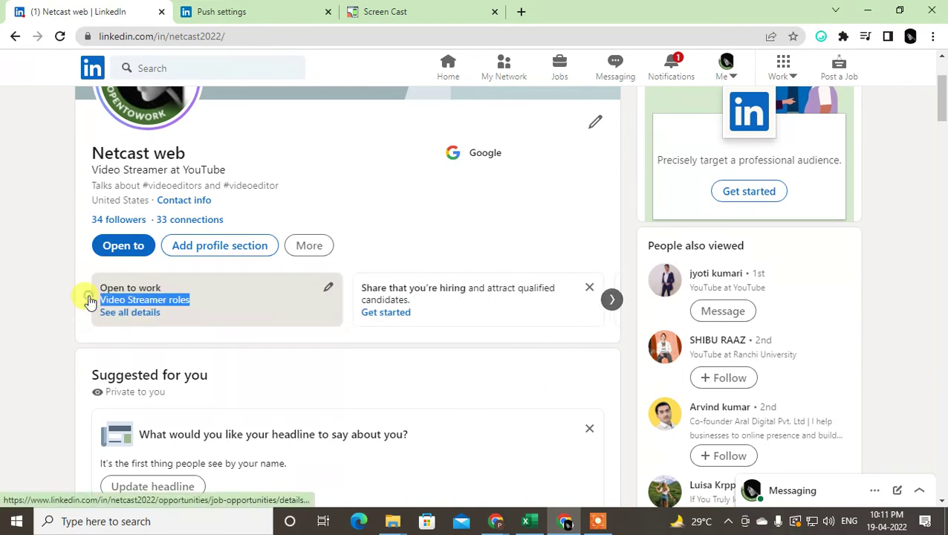
# Step: Review the Open to work job preferences, close them unchanged, and show the Windows desktop
pyautogui.click(329, 290)
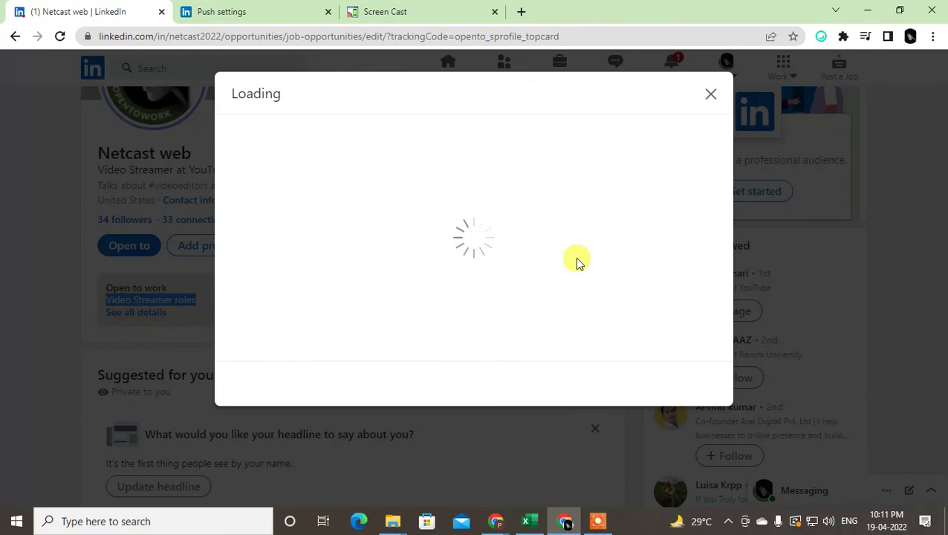
pyautogui.scroll(-3, 480, 284)
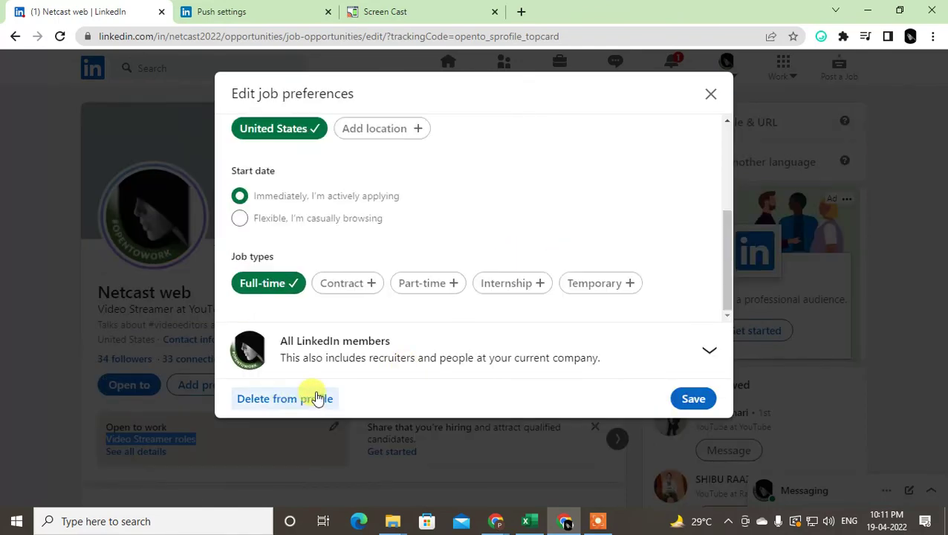
pyautogui.click(713, 95)
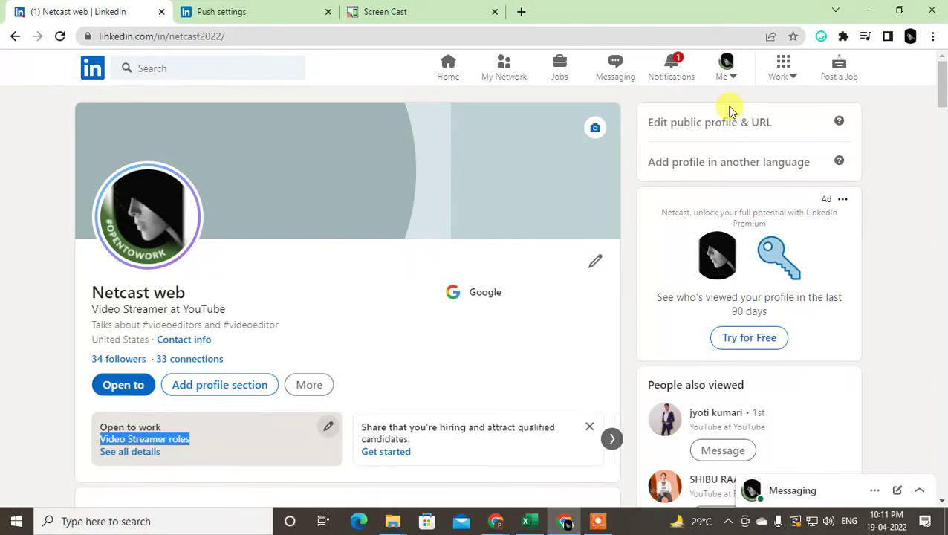
pyautogui.press('super')
pyautogui.press('super')
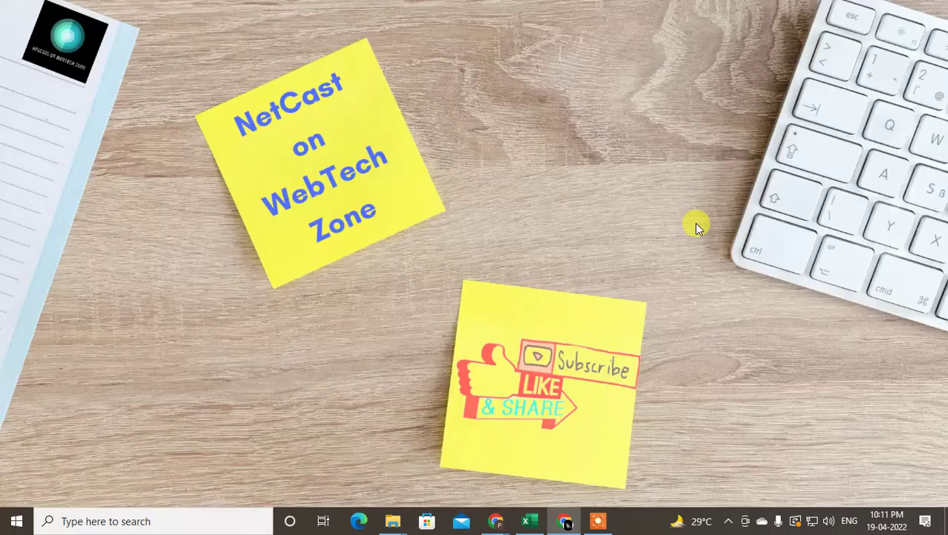
pyautogui.click(672, 225)
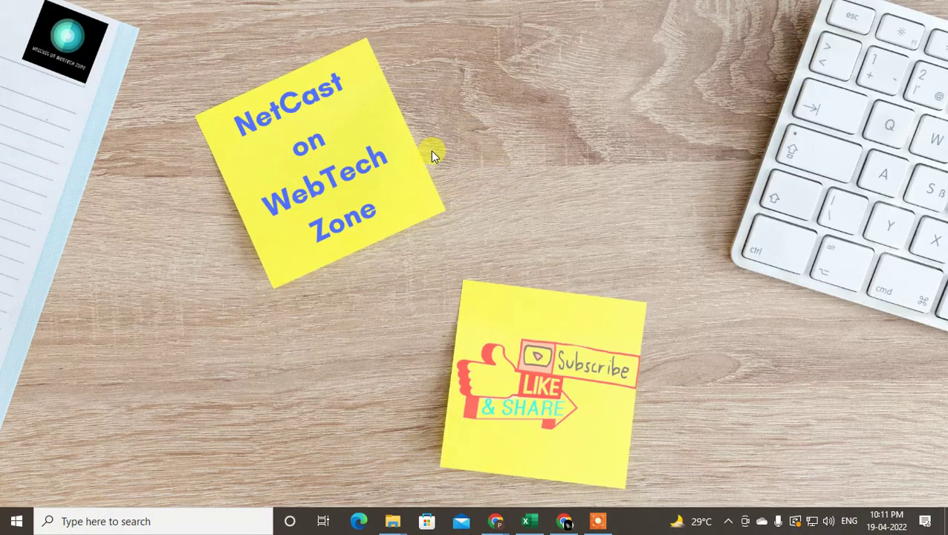